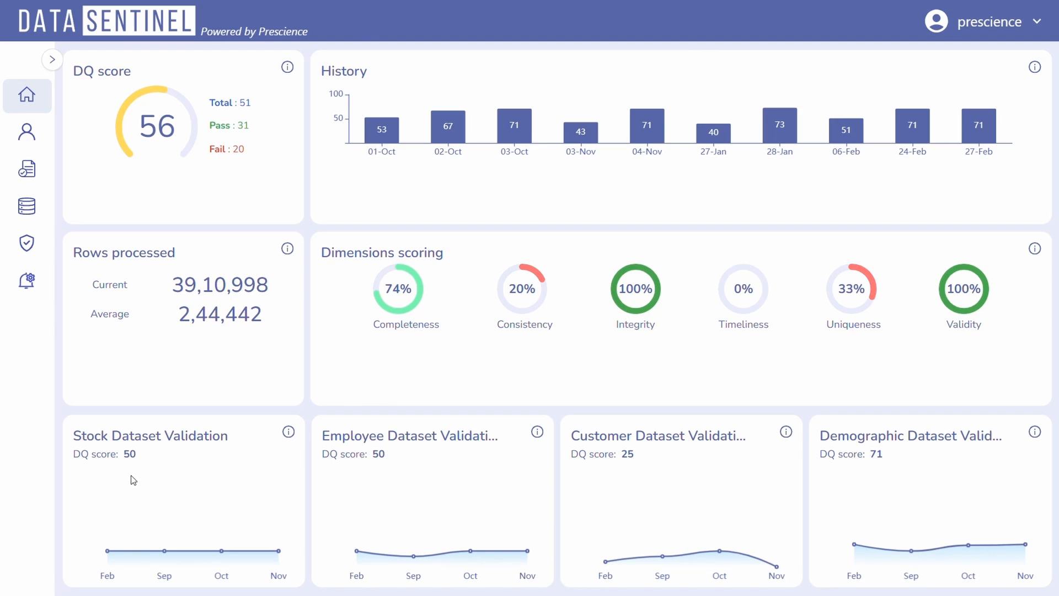
- Look through the master rules catalogue, including pages 5 and 7
click(37, 175)
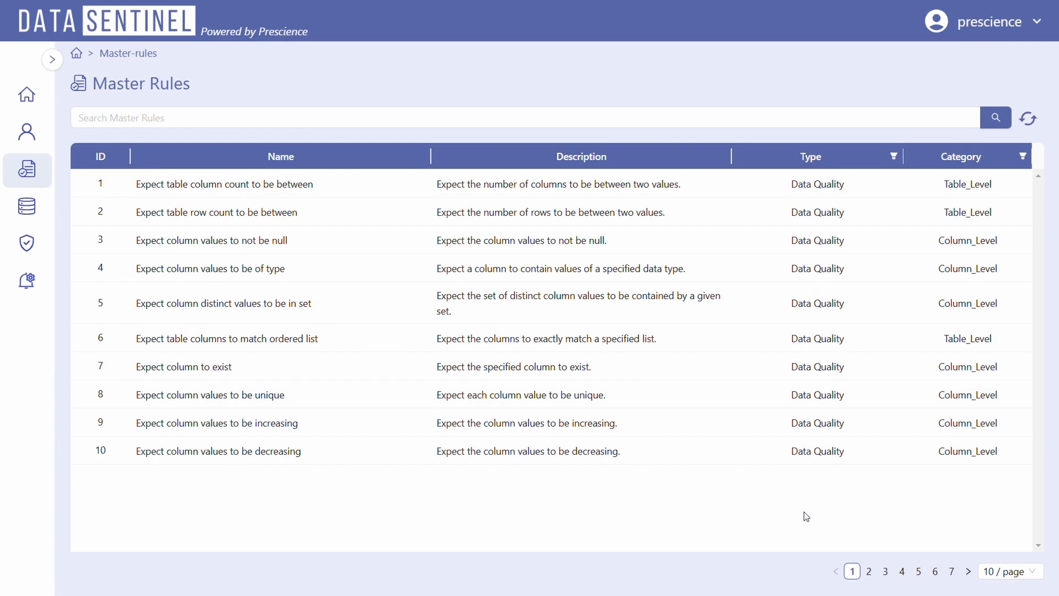
click(918, 572)
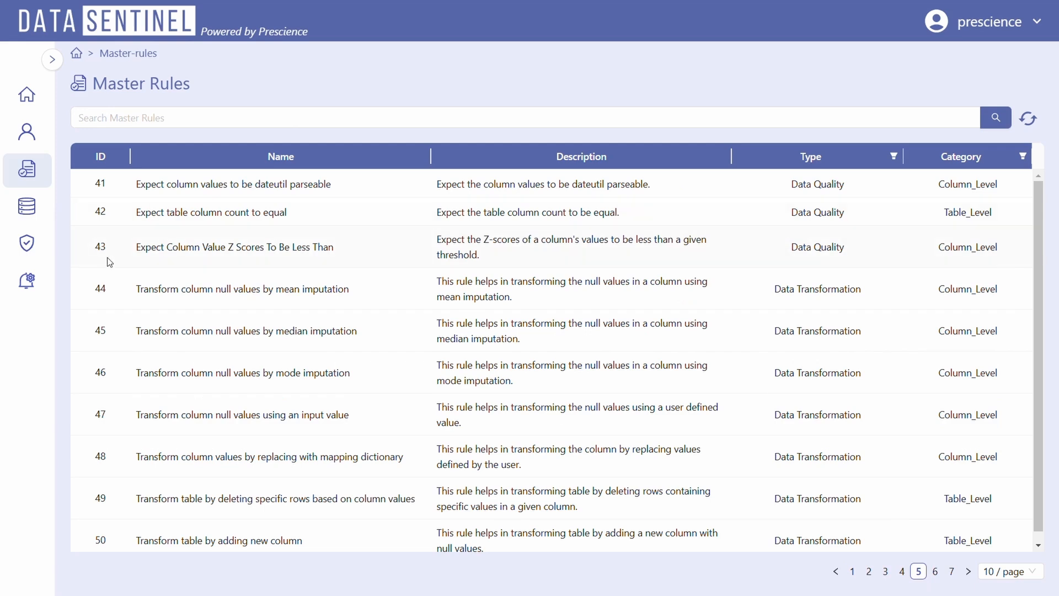
click(952, 572)
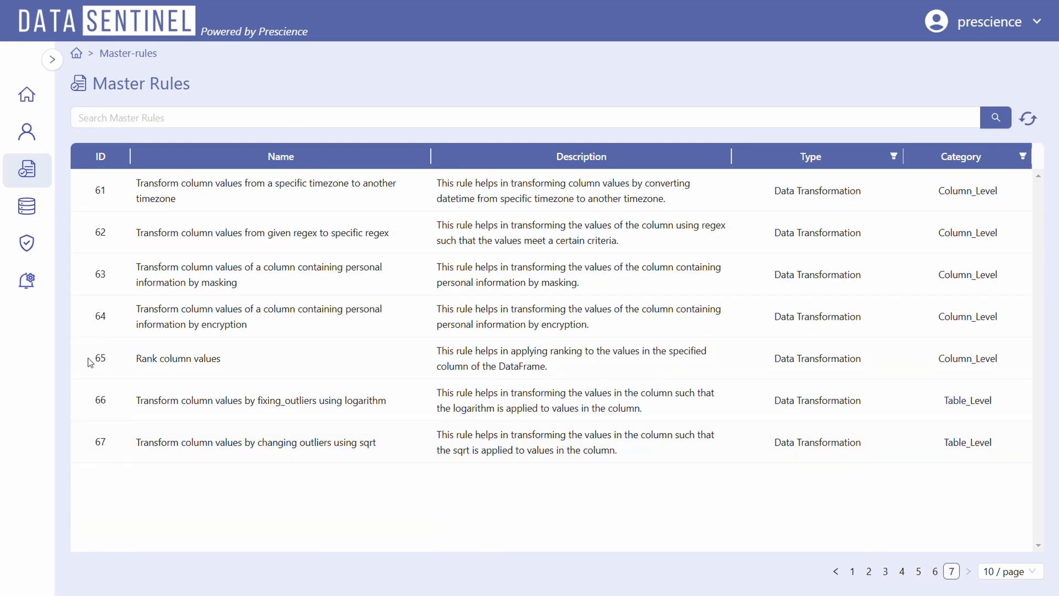
- Expand the navigation and view the data asset connections and the blank form for creating a connection
click(52, 60)
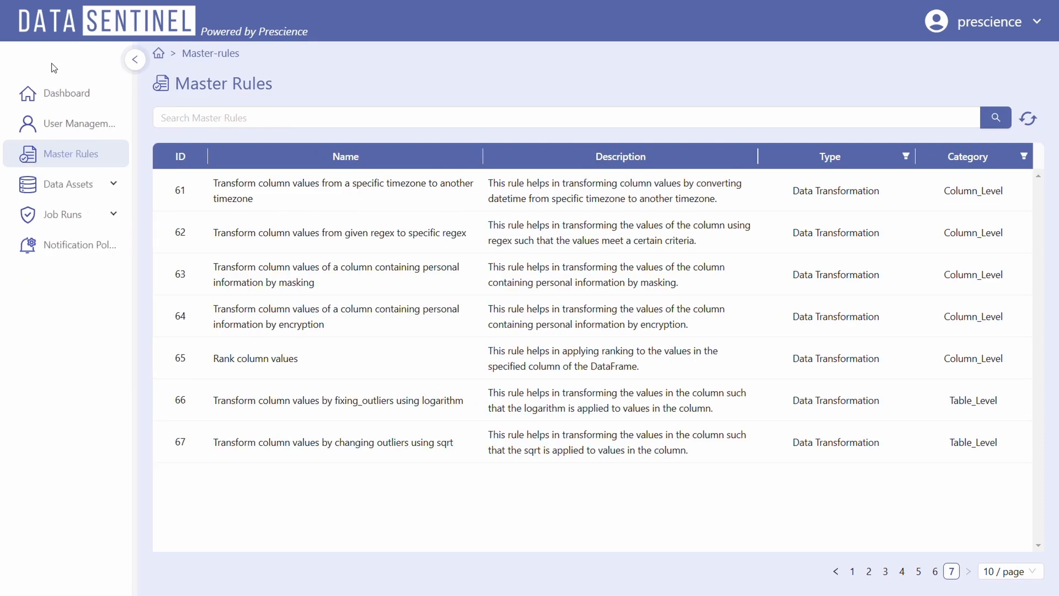
click(118, 186)
click(102, 228)
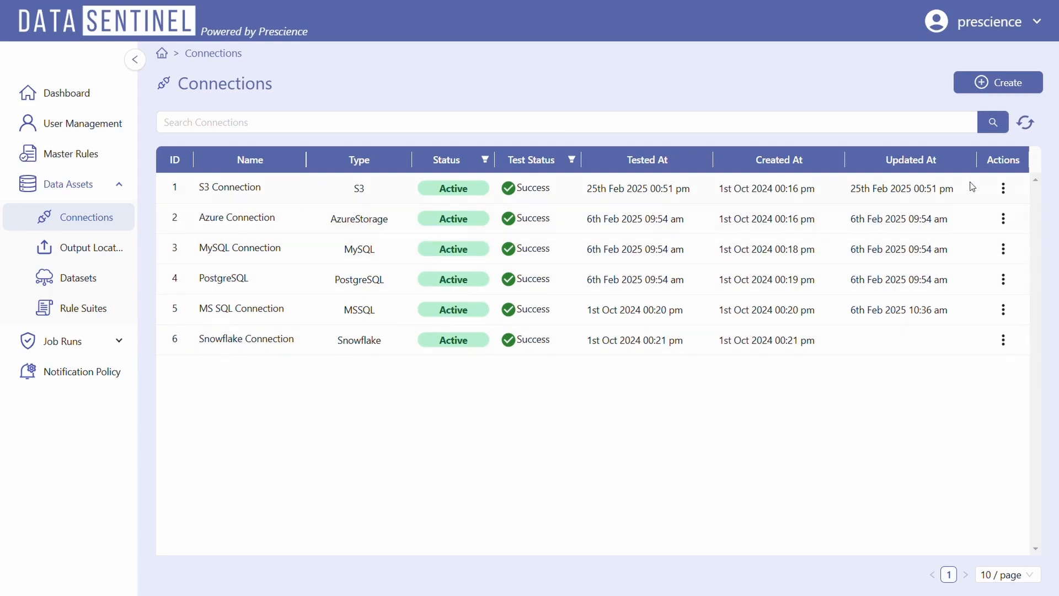
click(999, 83)
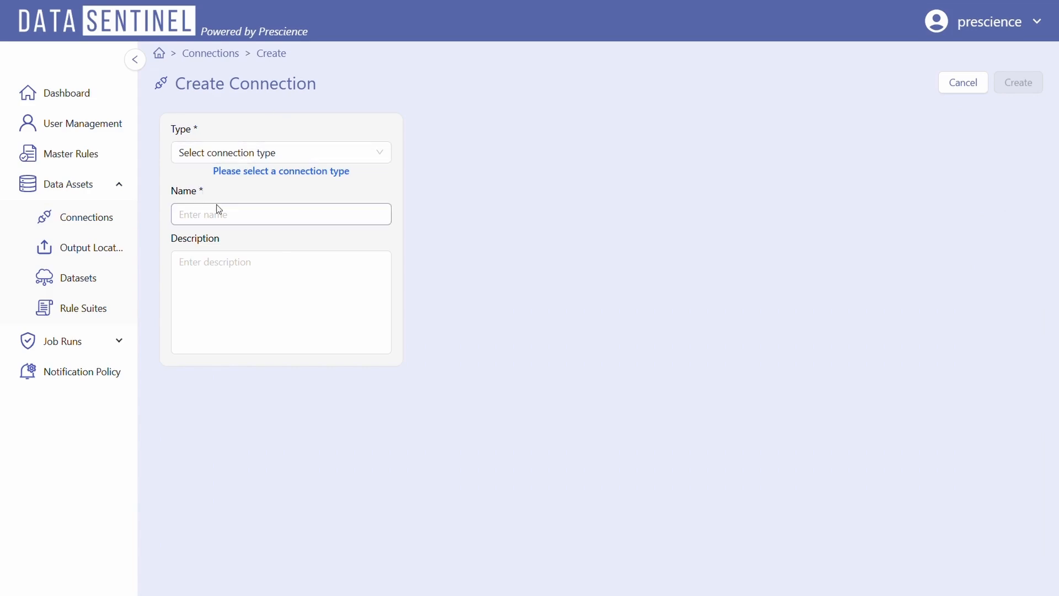
- Review the output locations and datasets, viewing the blank creation form for each
click(105, 254)
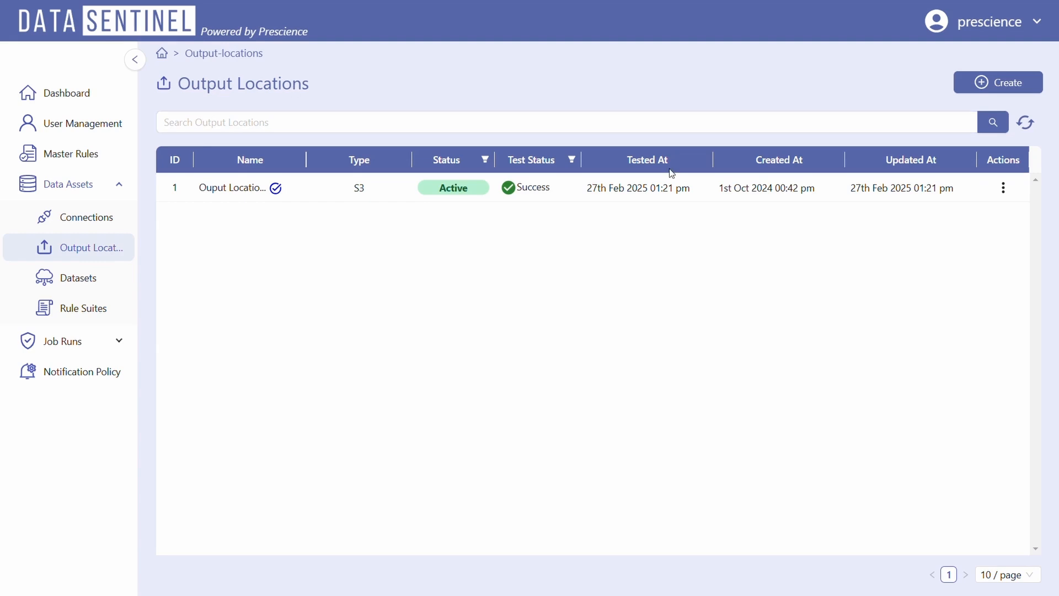
click(1042, 86)
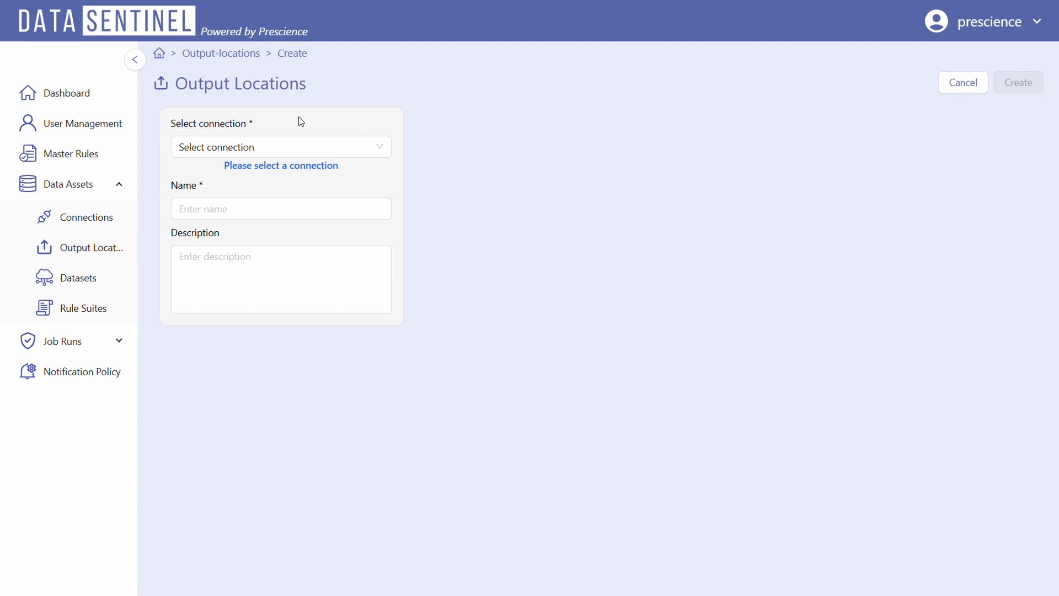
click(80, 285)
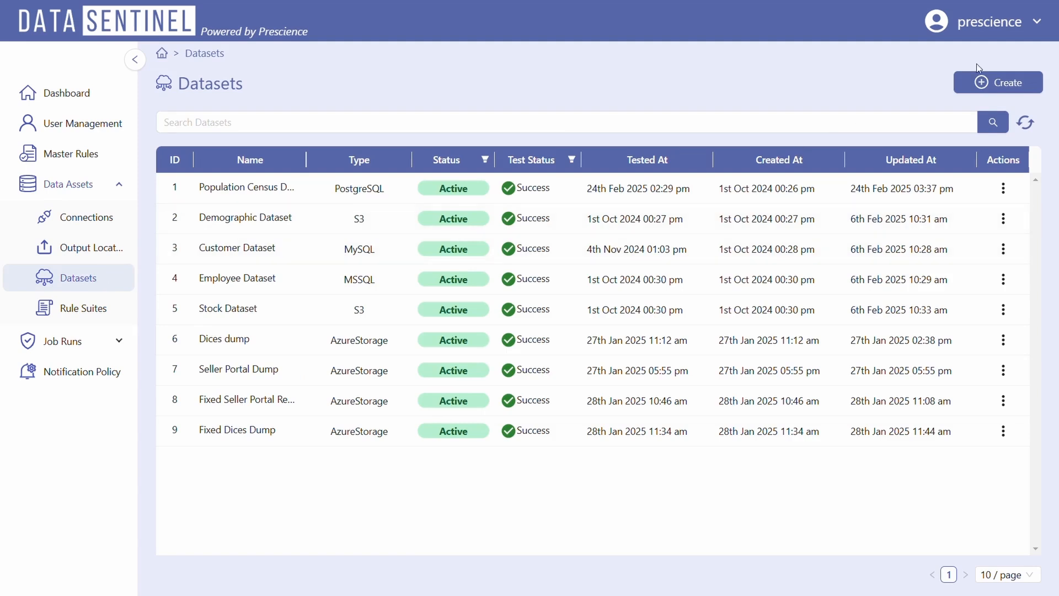
click(999, 82)
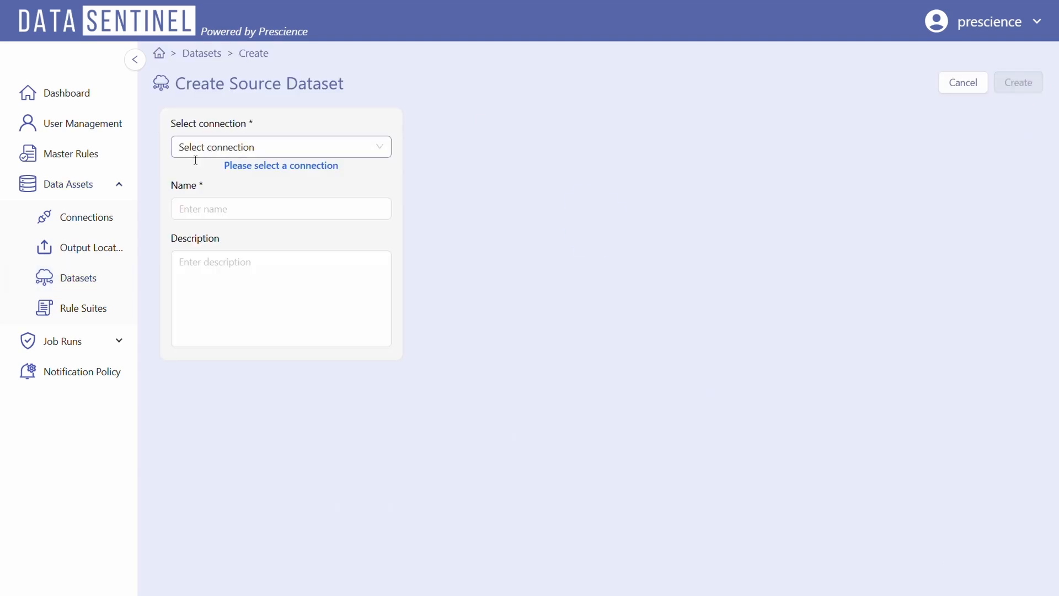
- View the rule suites and examine the rules available for a new Data Quality rule suite, without adding one
click(89, 310)
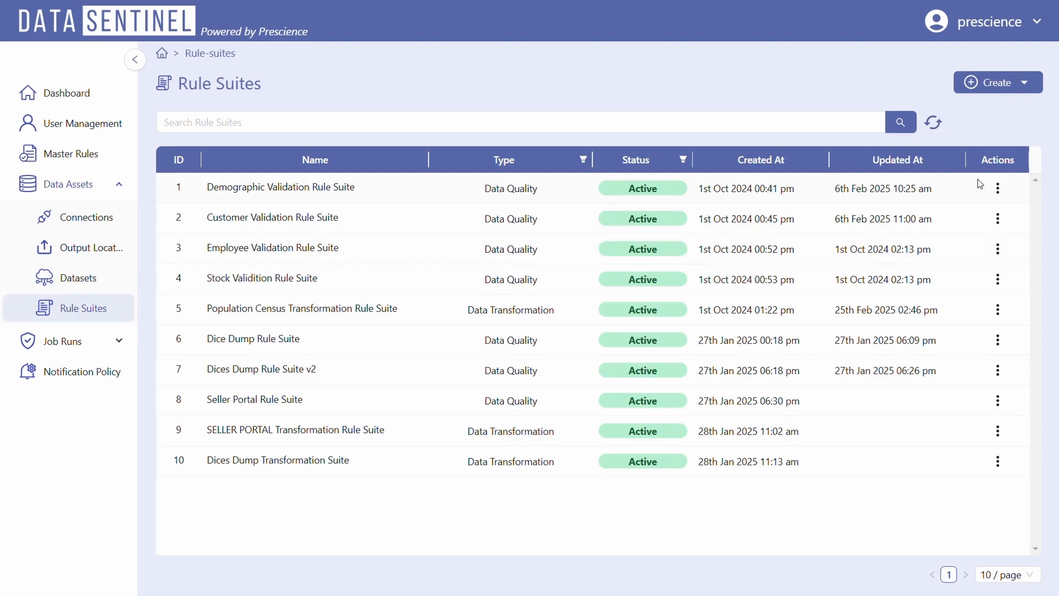
mouse_move(1038, 88)
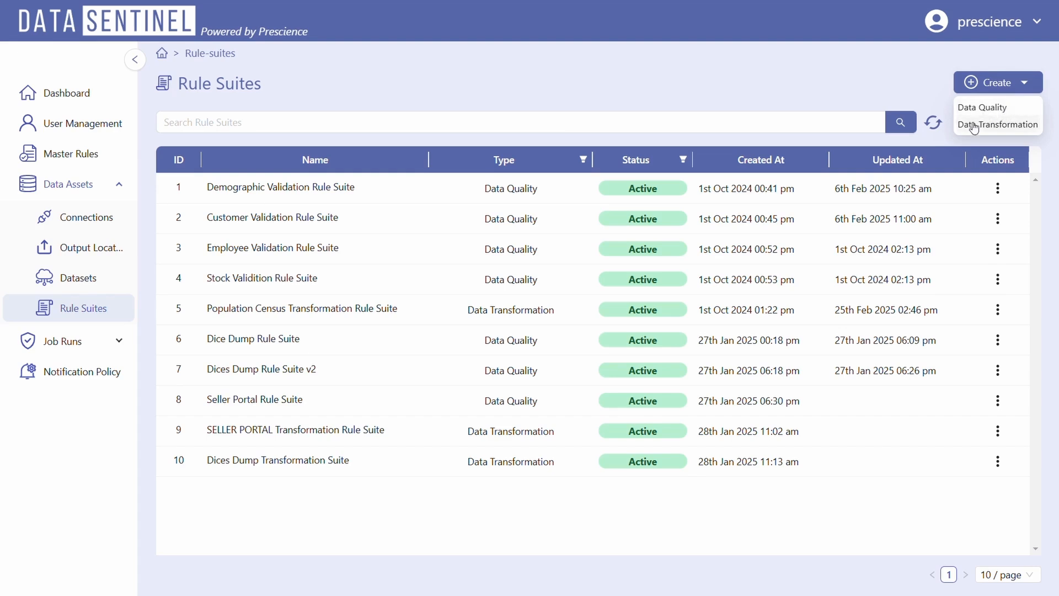
click(987, 113)
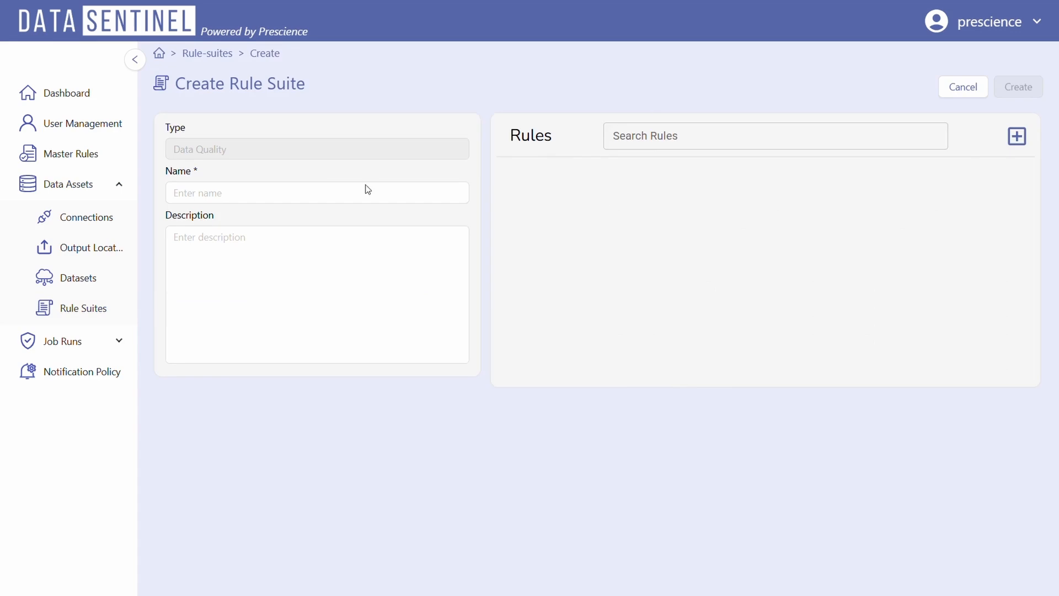
click(1015, 138)
click(744, 117)
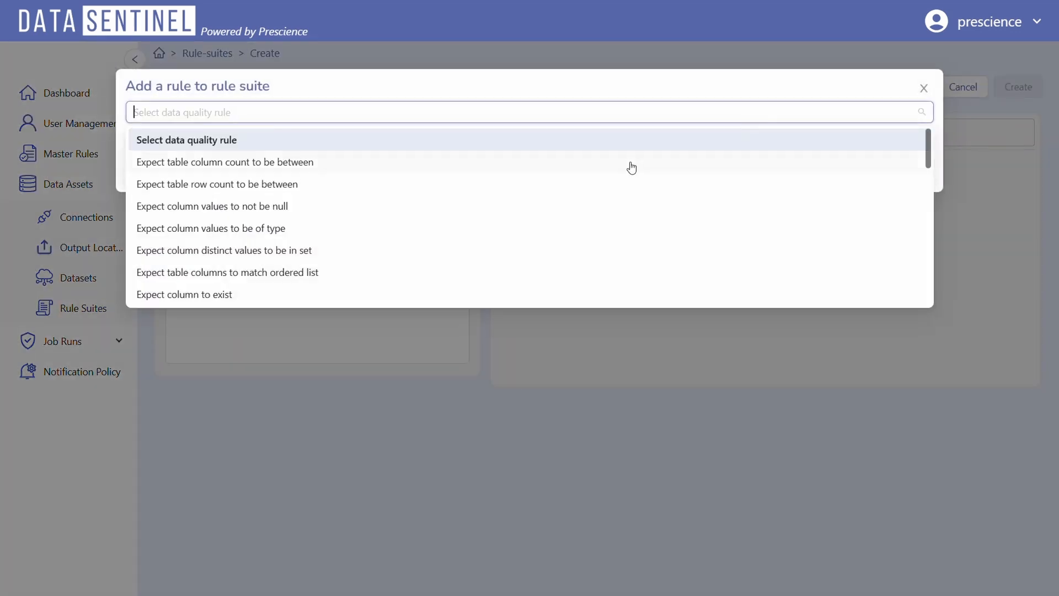
scroll(633, 171, down, 5)
scroll(613, 179, down, 15)
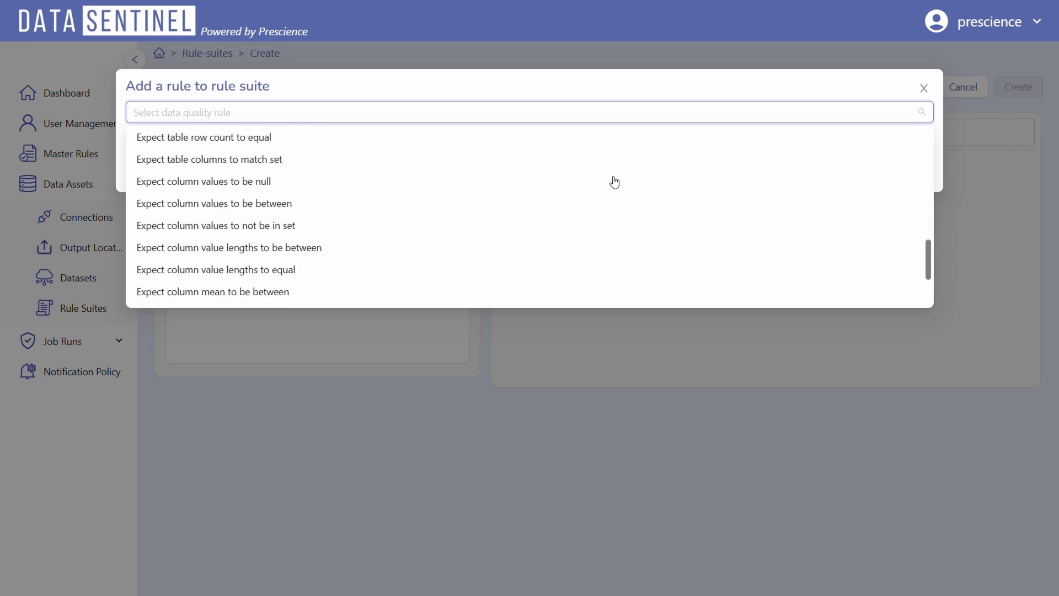
click(723, 370)
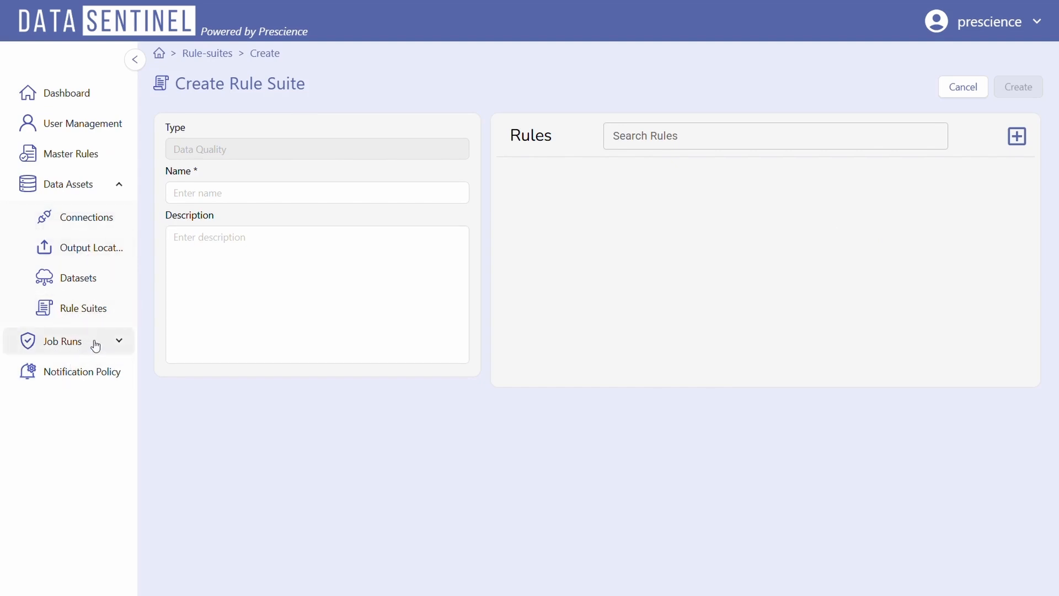
- Open the Demographic Dataset Validation job for editing, review its source properties and rule suite, and cancel without changes
click(120, 340)
click(91, 381)
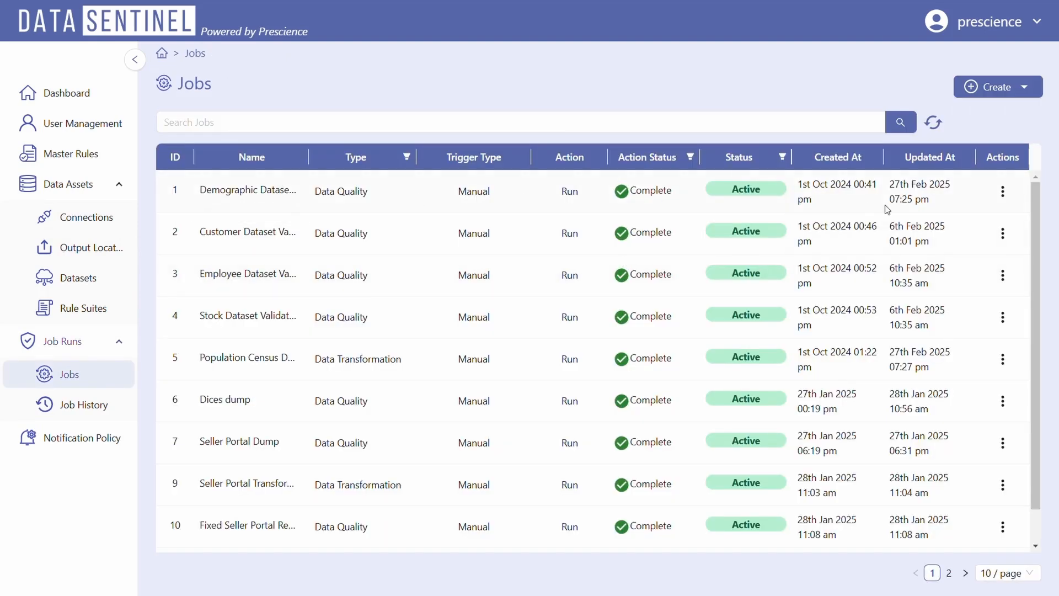
click(1003, 192)
click(964, 238)
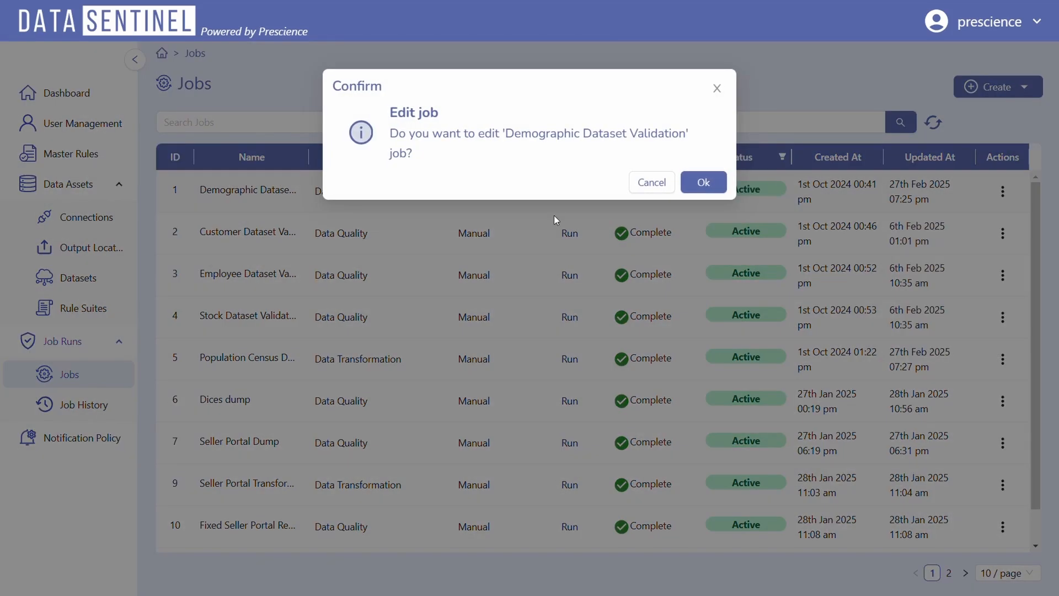
click(705, 181)
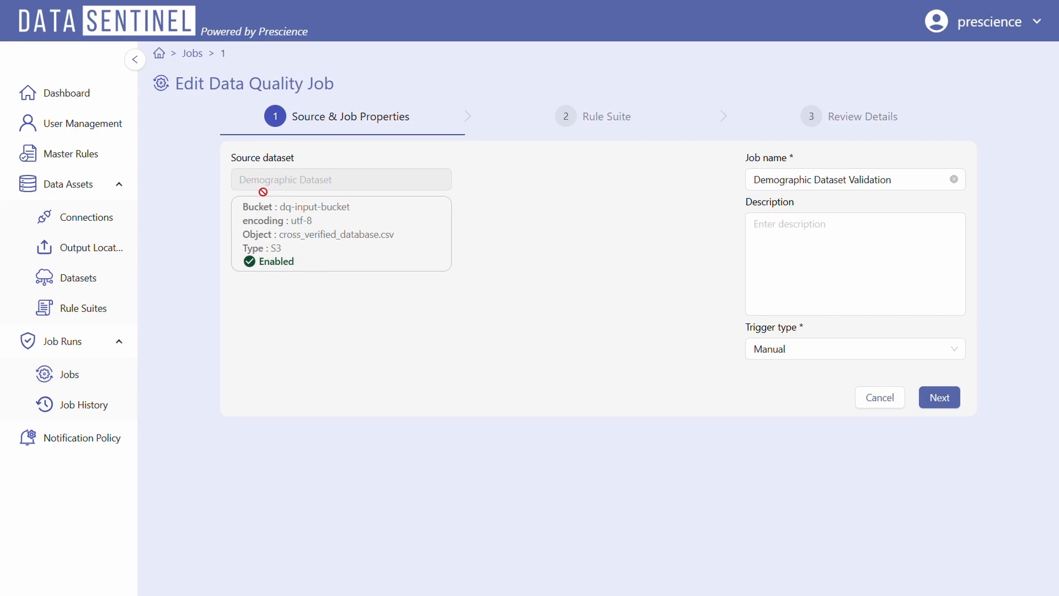
click(939, 397)
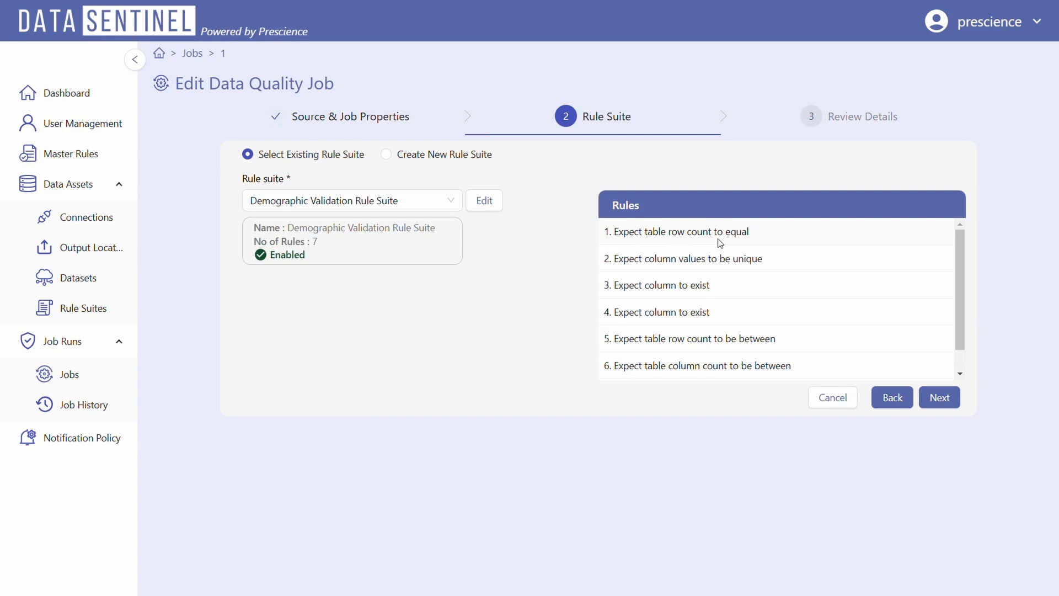
mouse_move(713, 268)
mouse_move(682, 367)
click(892, 397)
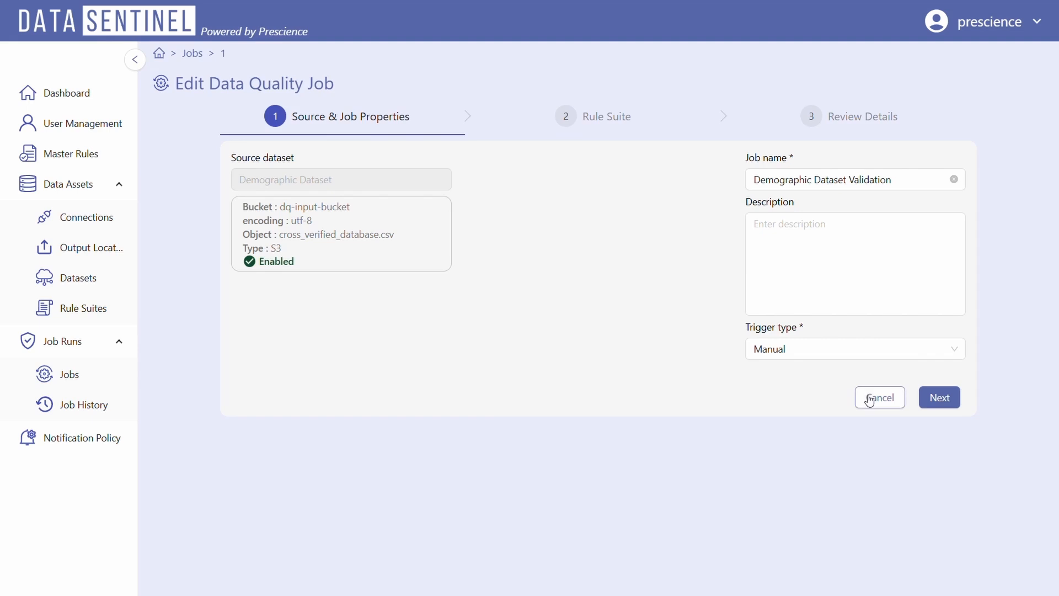
click(870, 400)
- Run the Demographic Dataset Validation job and refresh the jobs list
click(995, 200)
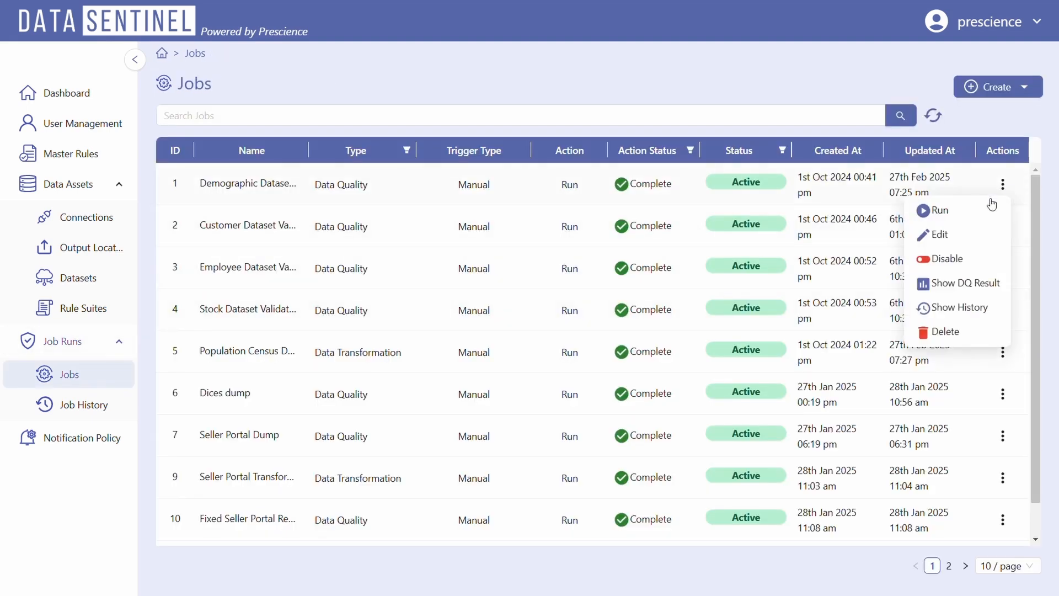
click(992, 204)
click(1005, 196)
click(971, 211)
click(703, 158)
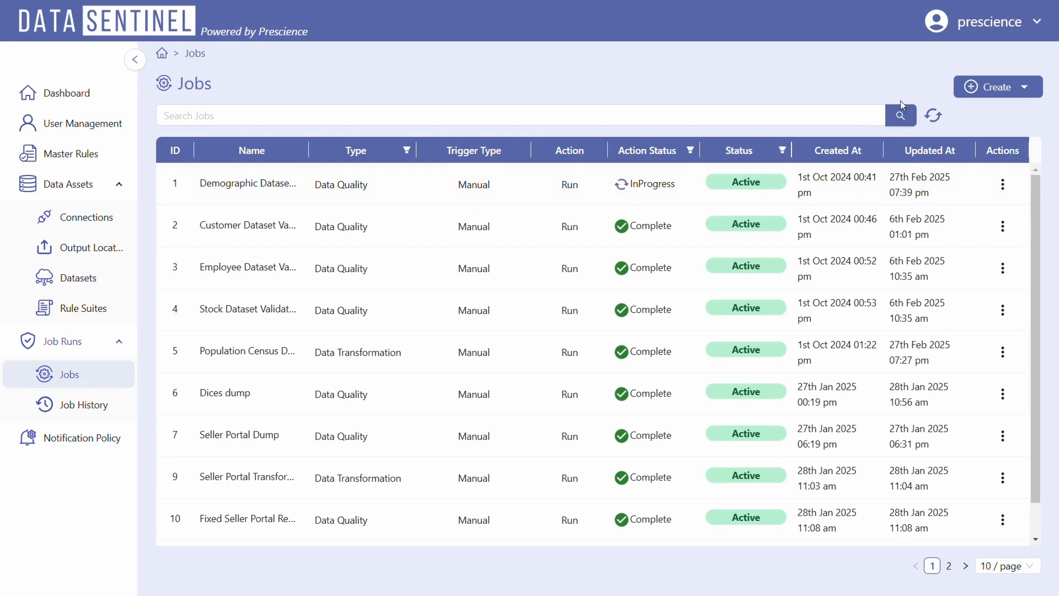
click(938, 125)
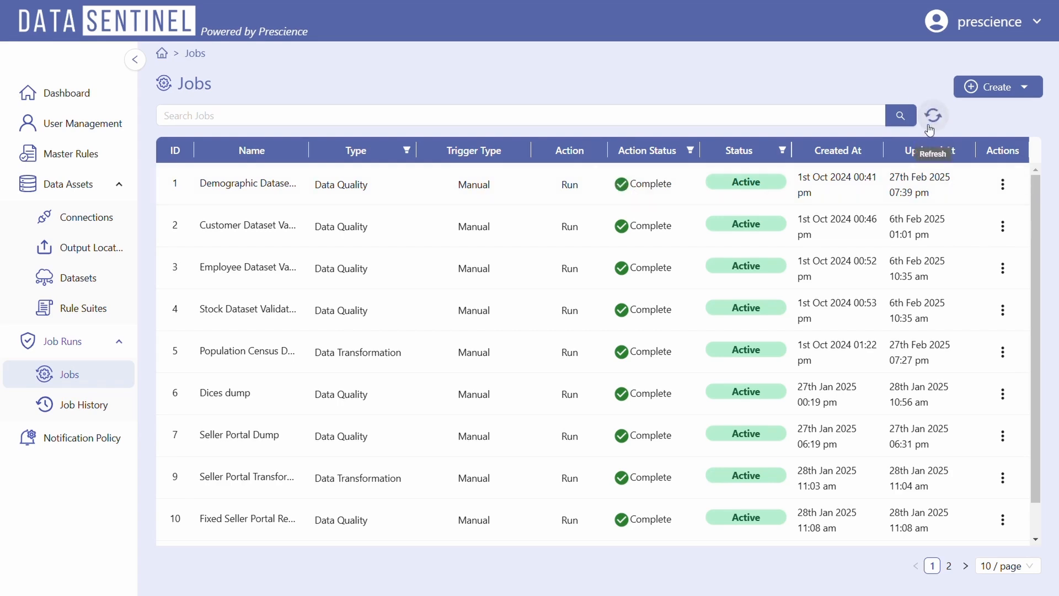
- Open the validation result of the Demographic Dataset Validation job's latest run from its history and examine only the failed rules
click(1003, 184)
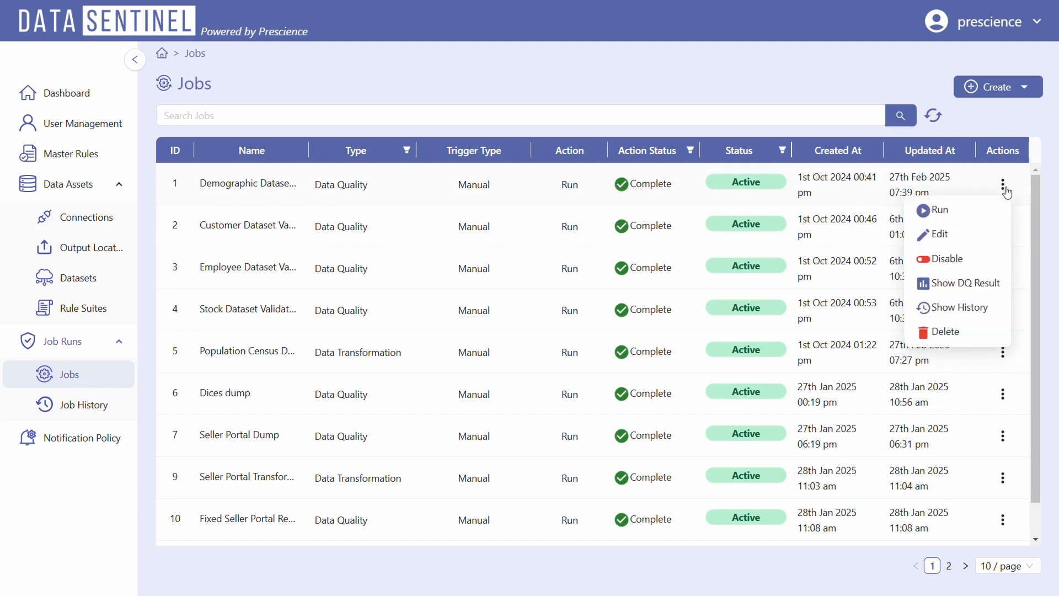
click(952, 311)
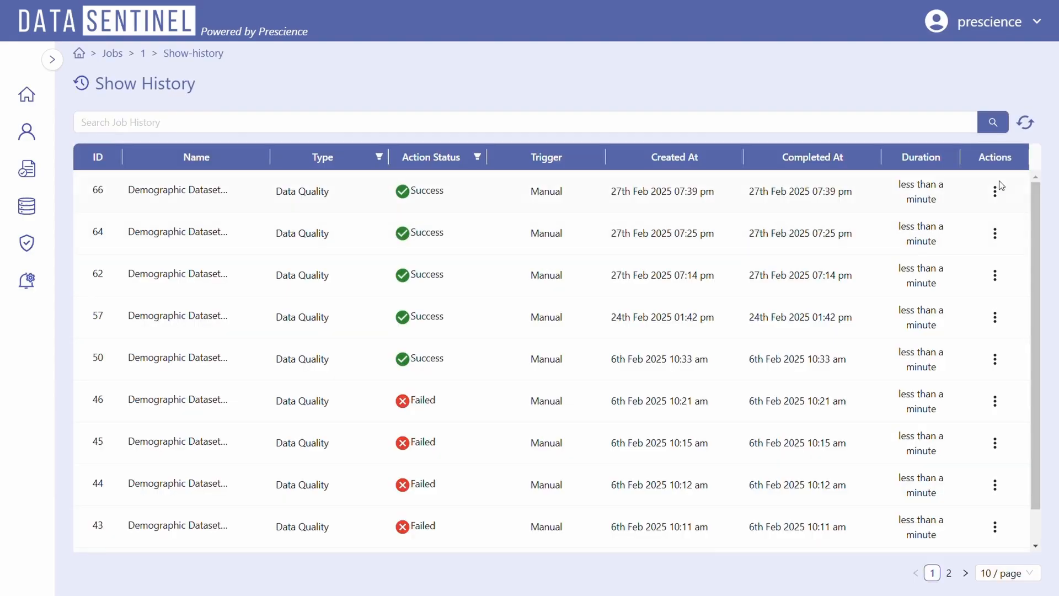
click(996, 190)
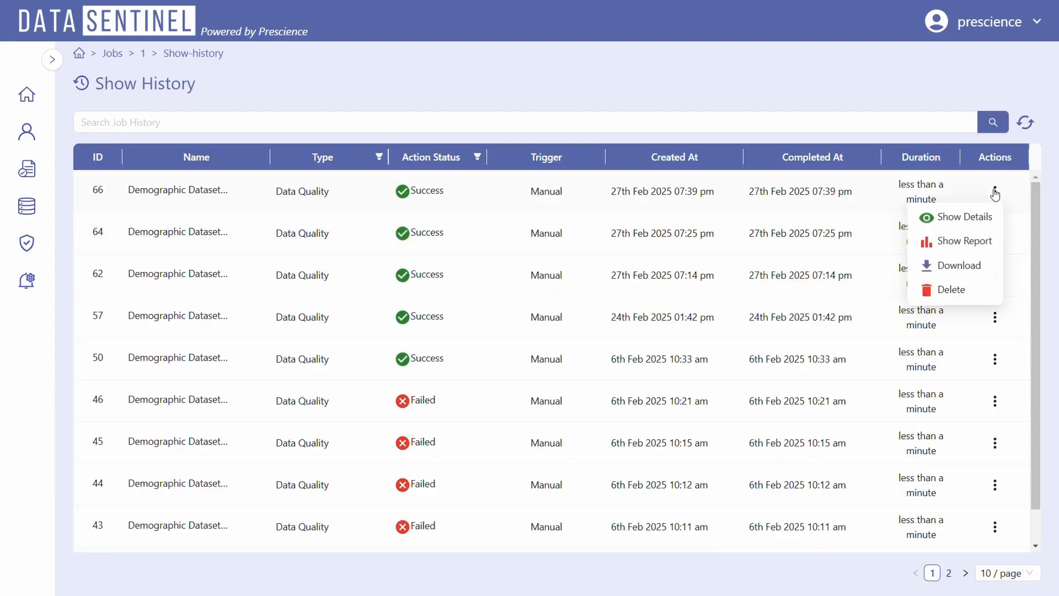
click(975, 223)
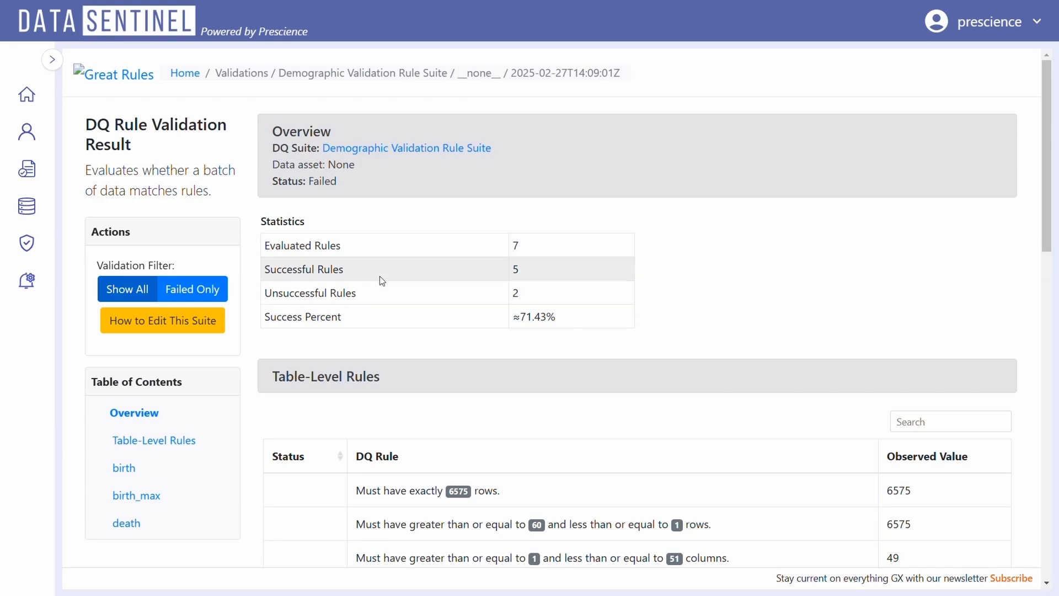
click(187, 286)
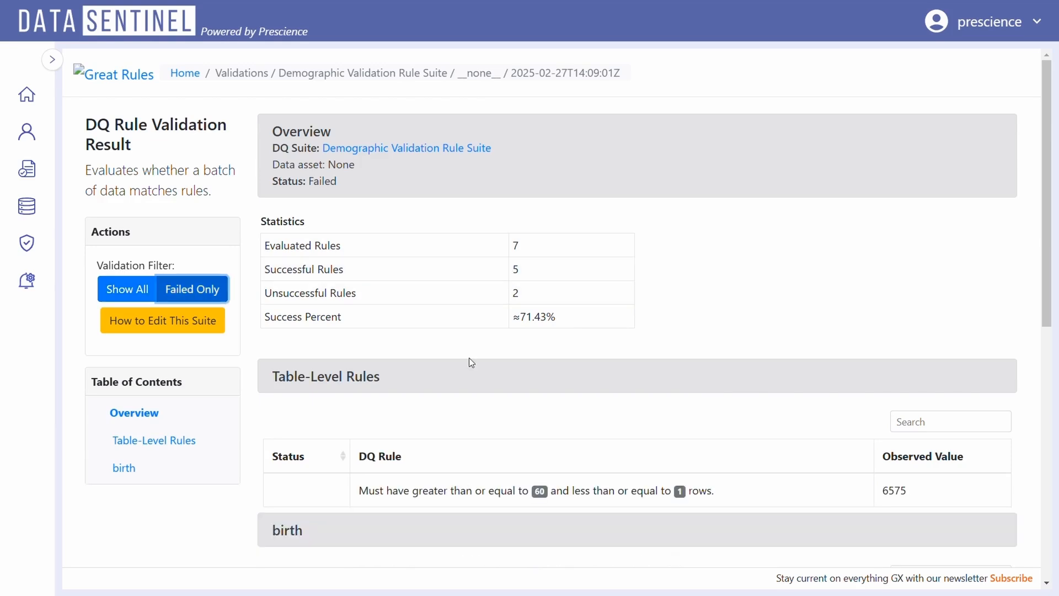
scroll(469, 358, down, 5)
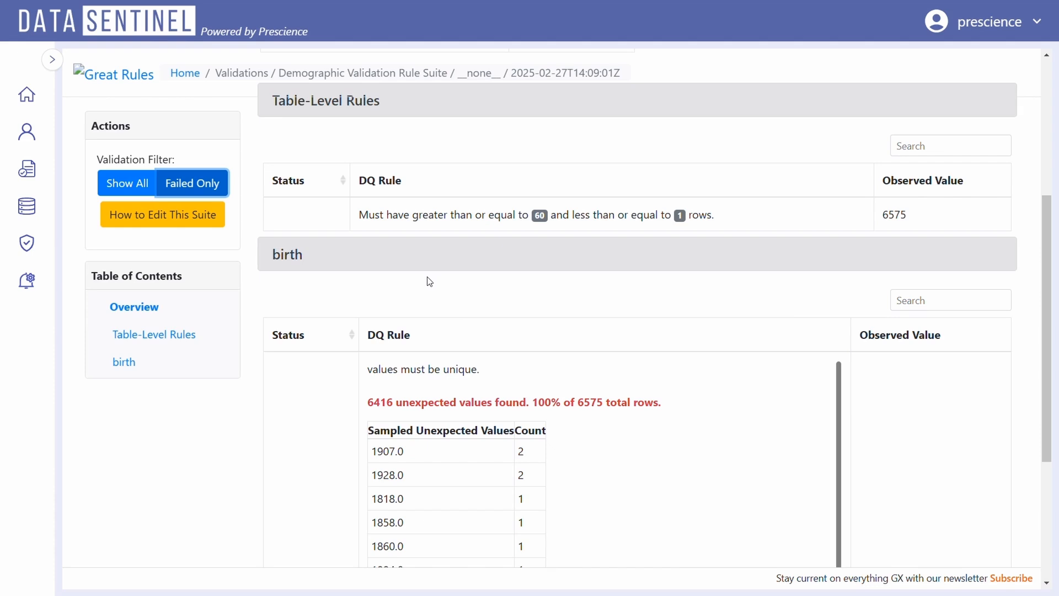
- Return to the jobs list, view the blank creation form for a Data Transformation job, and cancel it
mouse_move(34, 207)
mouse_move(28, 241)
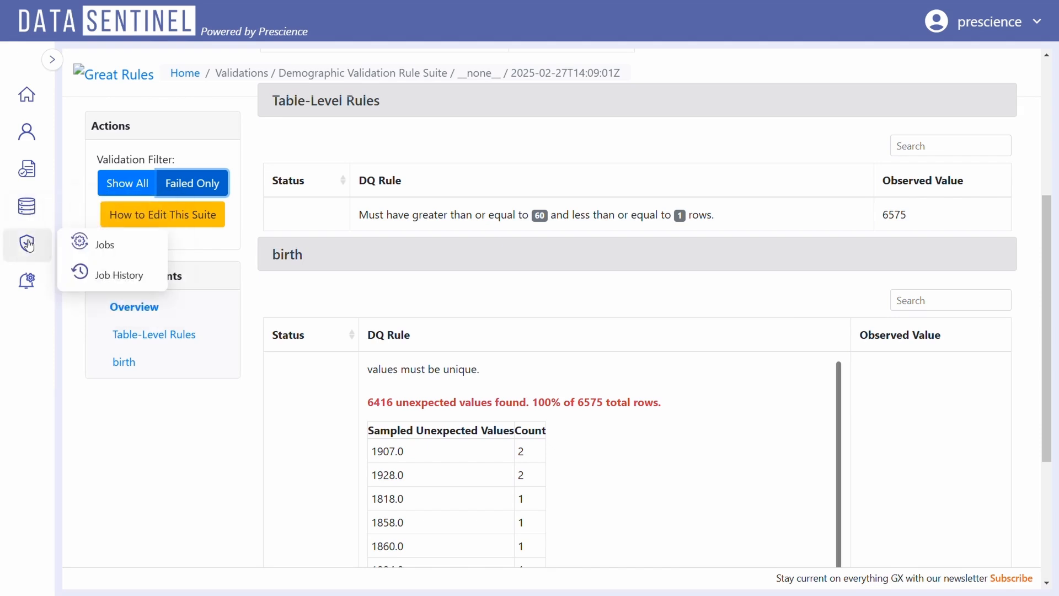
click(110, 252)
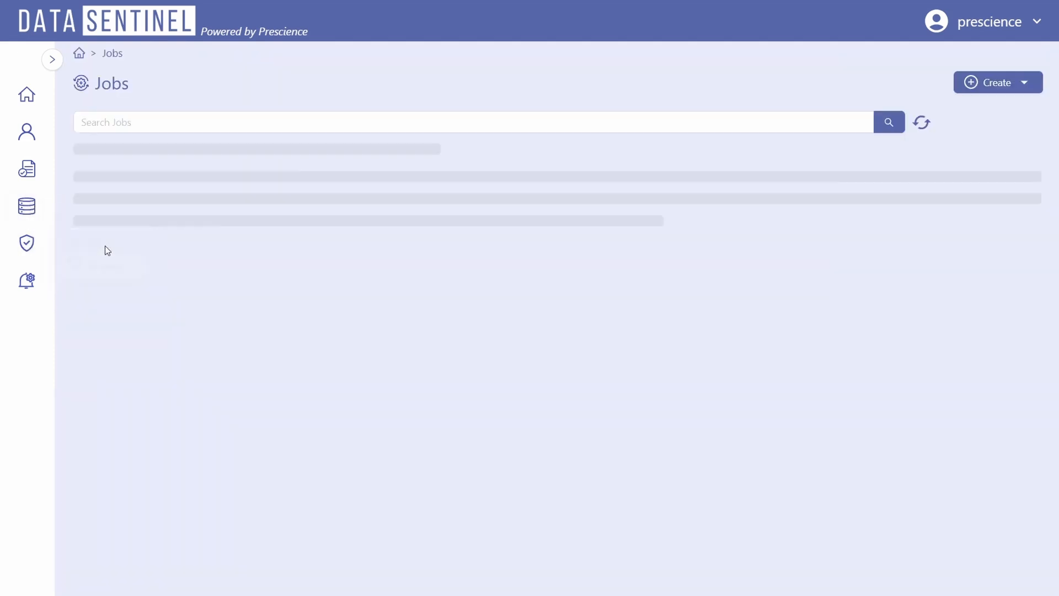
click(1032, 87)
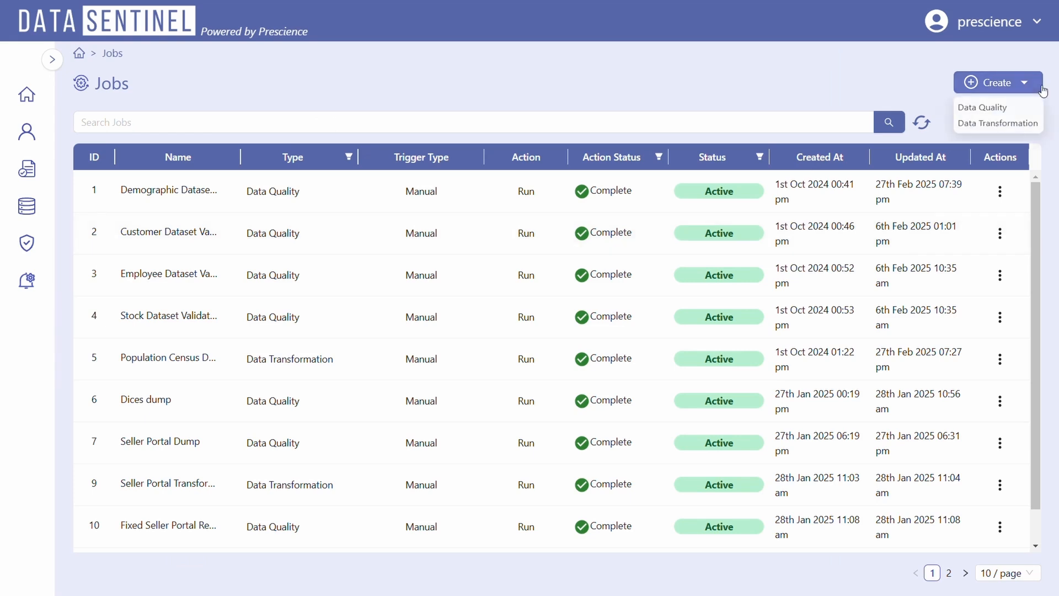
click(1010, 126)
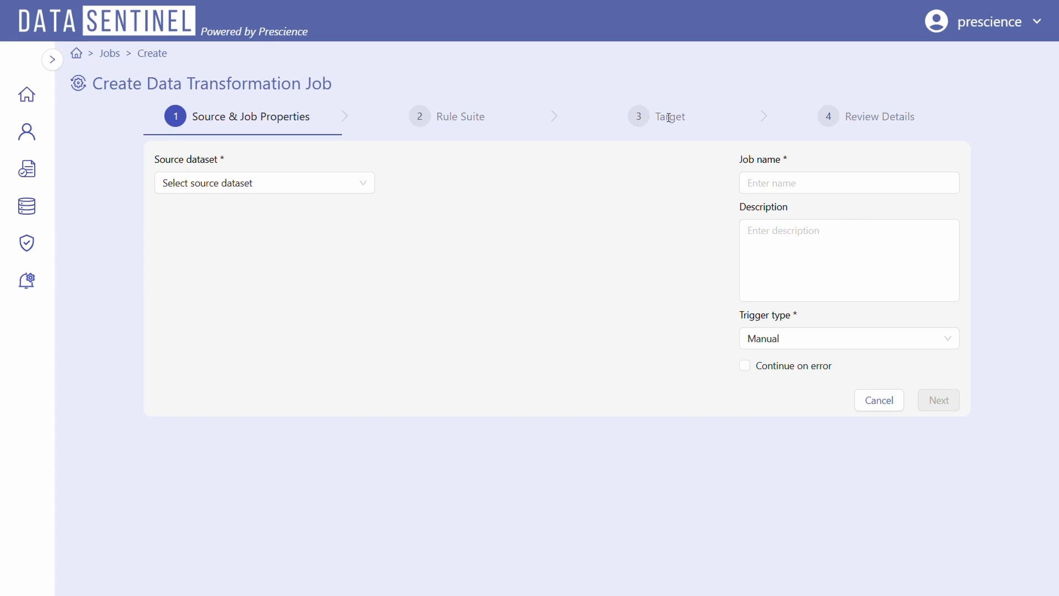
click(889, 411)
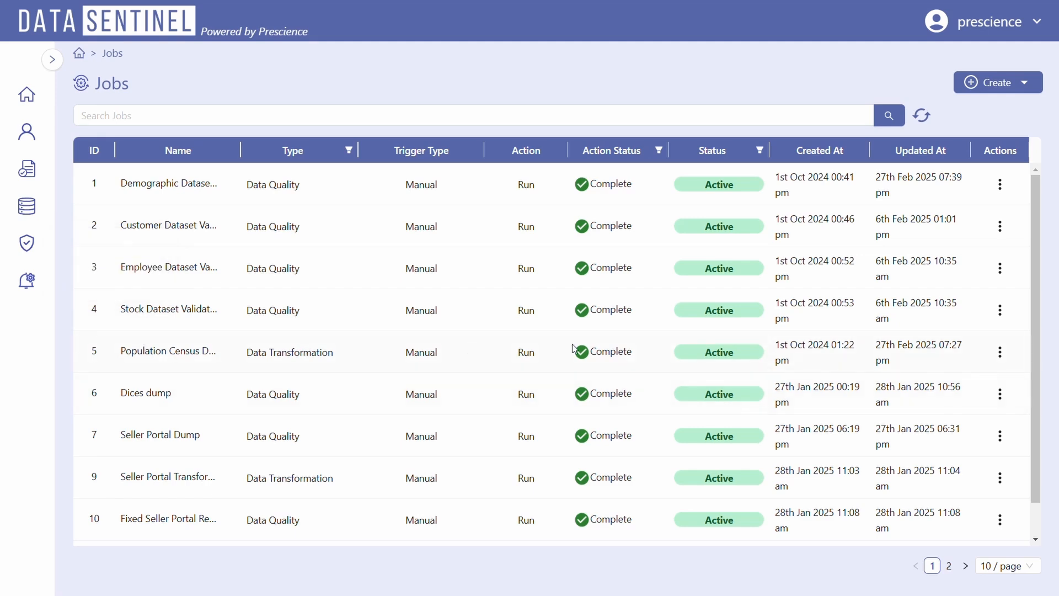
- Open the Population Census Dataset TR Job for editing, review its source properties, rule suite and target dataset, and cancel without changes
click(1000, 352)
click(947, 403)
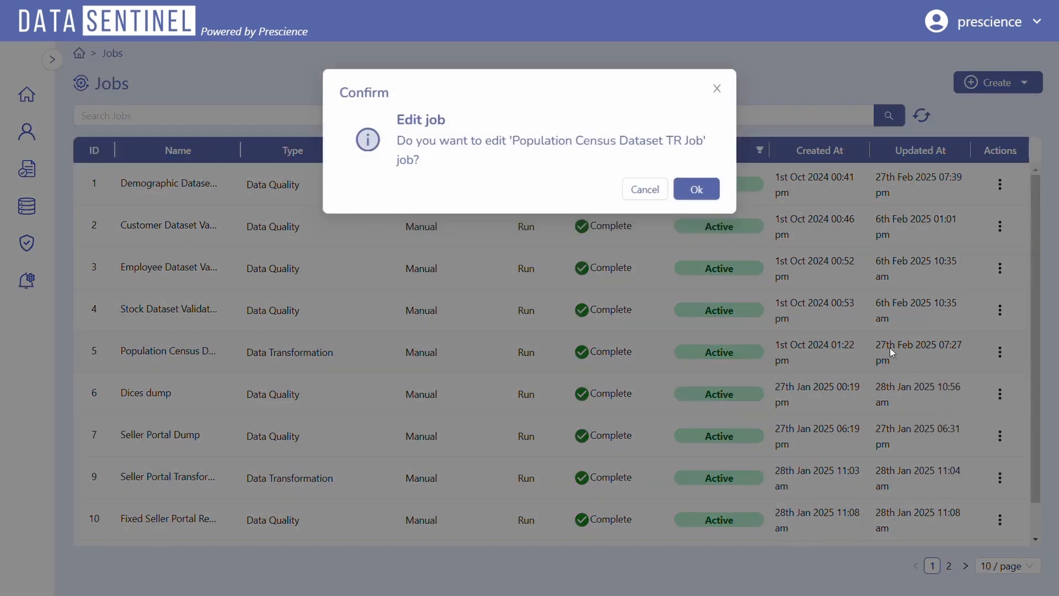
click(693, 188)
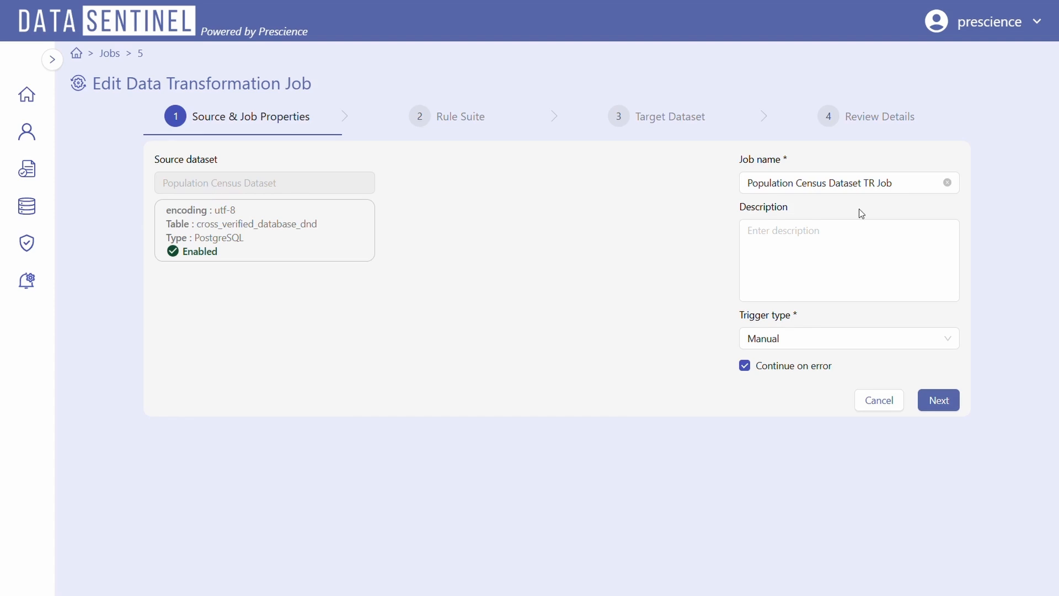
click(938, 401)
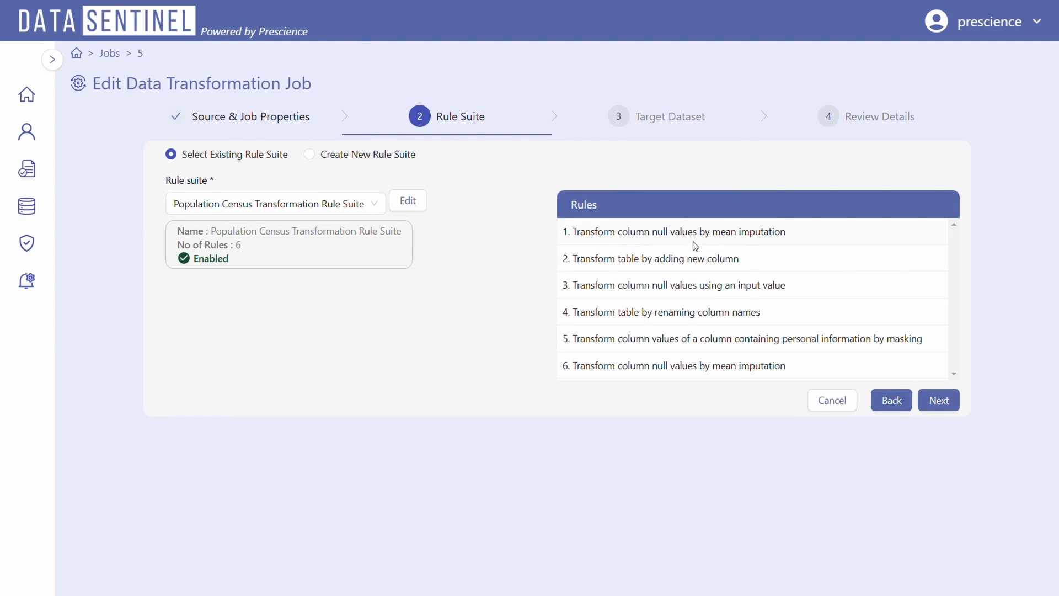
mouse_move(700, 241)
click(932, 401)
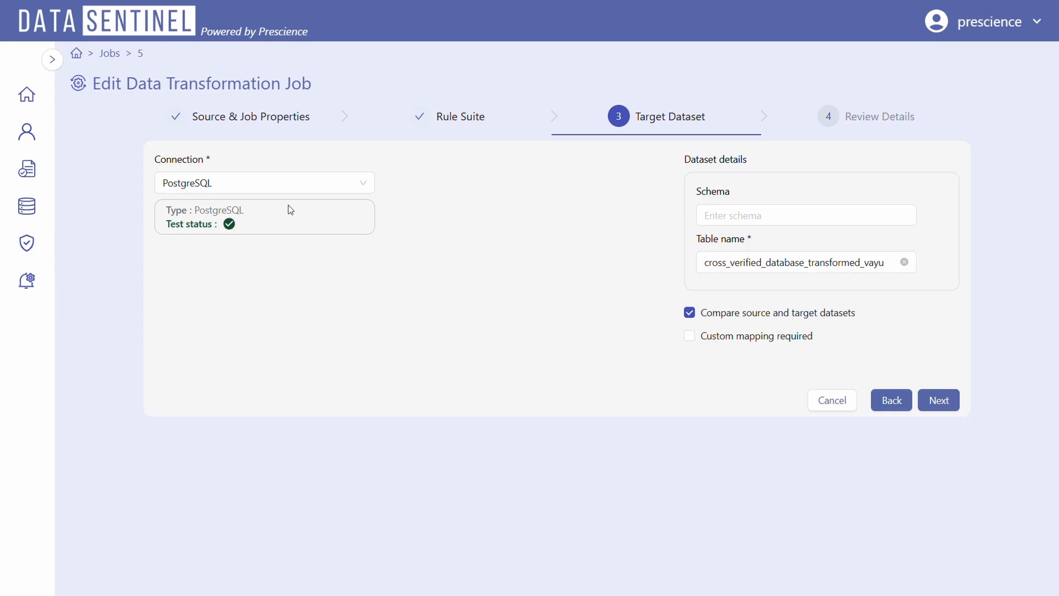
click(839, 399)
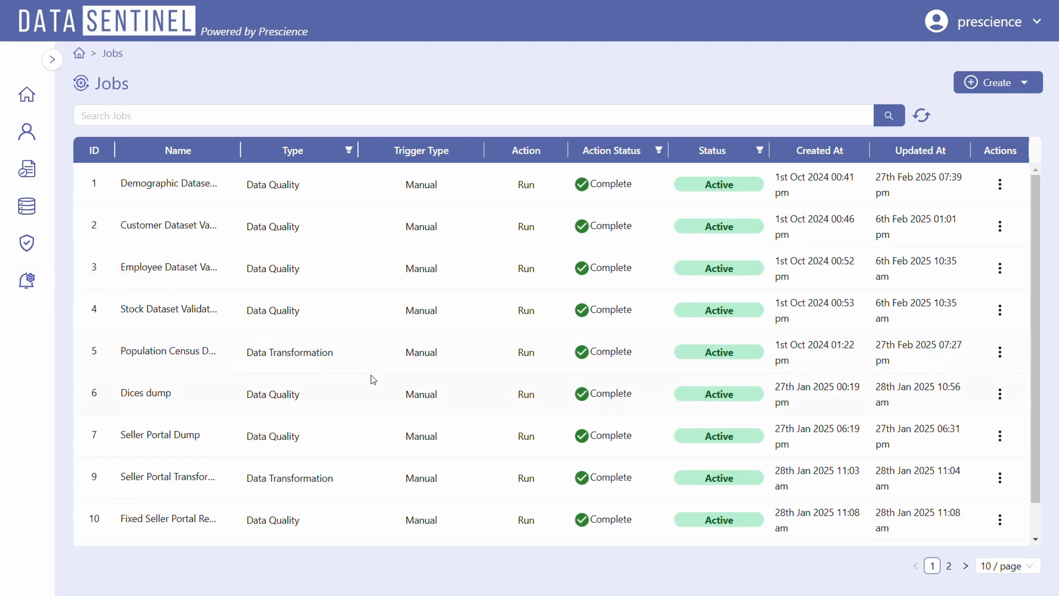
- Run the Population Census Dataset TR Job and refresh the jobs list
click(1000, 352)
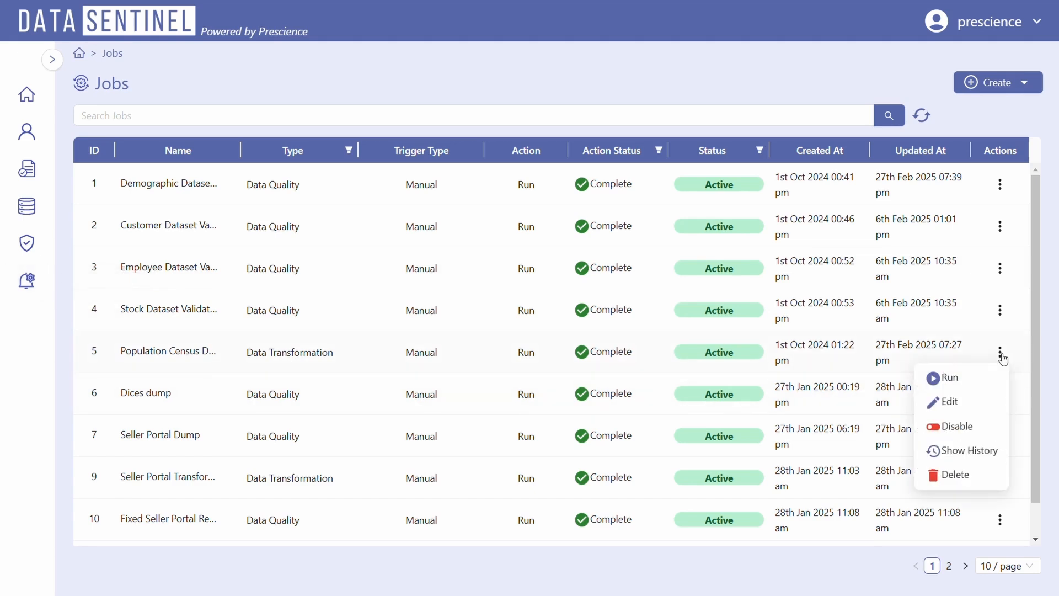
click(967, 385)
click(701, 157)
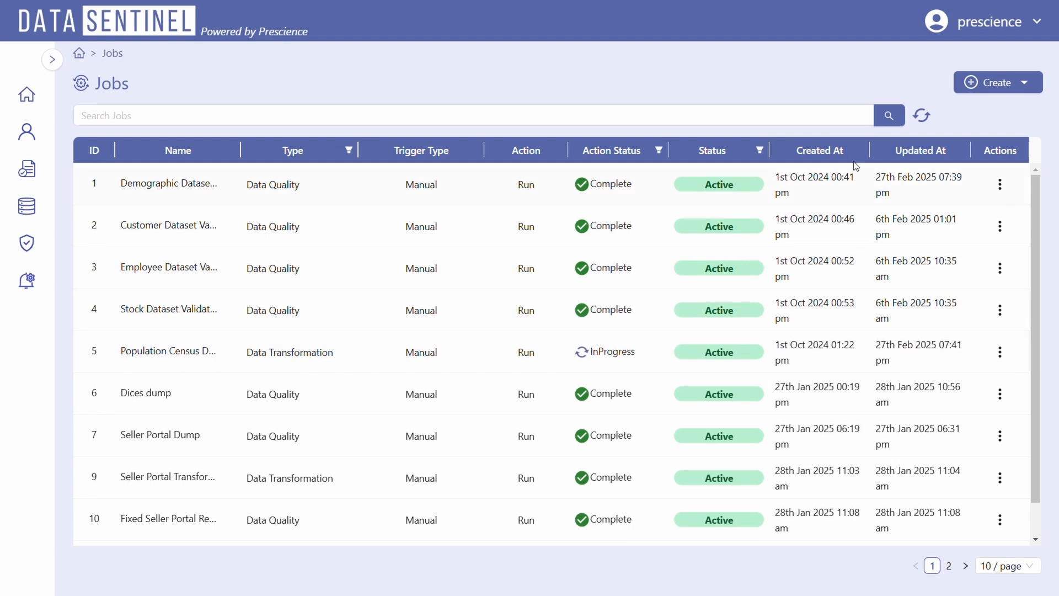
click(922, 117)
- Open the transformation result of the Population Census Dataset TR Job's latest run from its history
click(1000, 356)
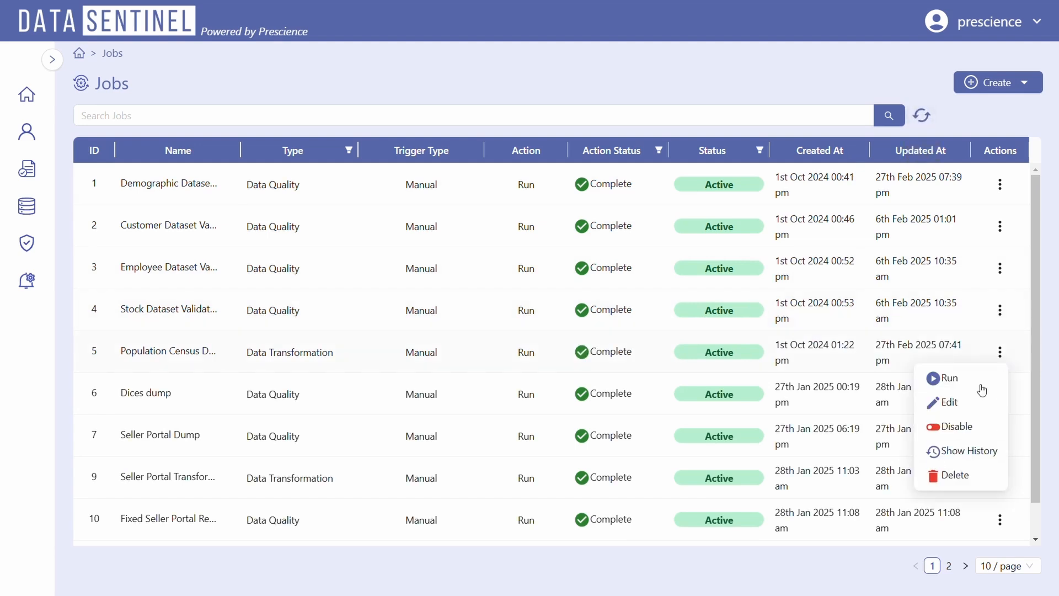
click(942, 453)
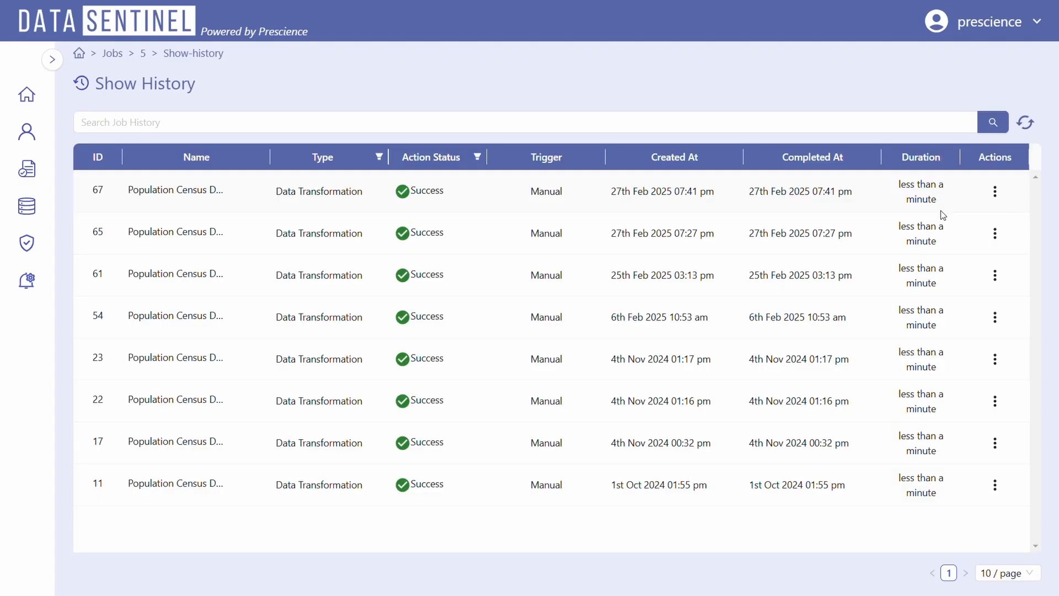
click(996, 193)
click(972, 224)
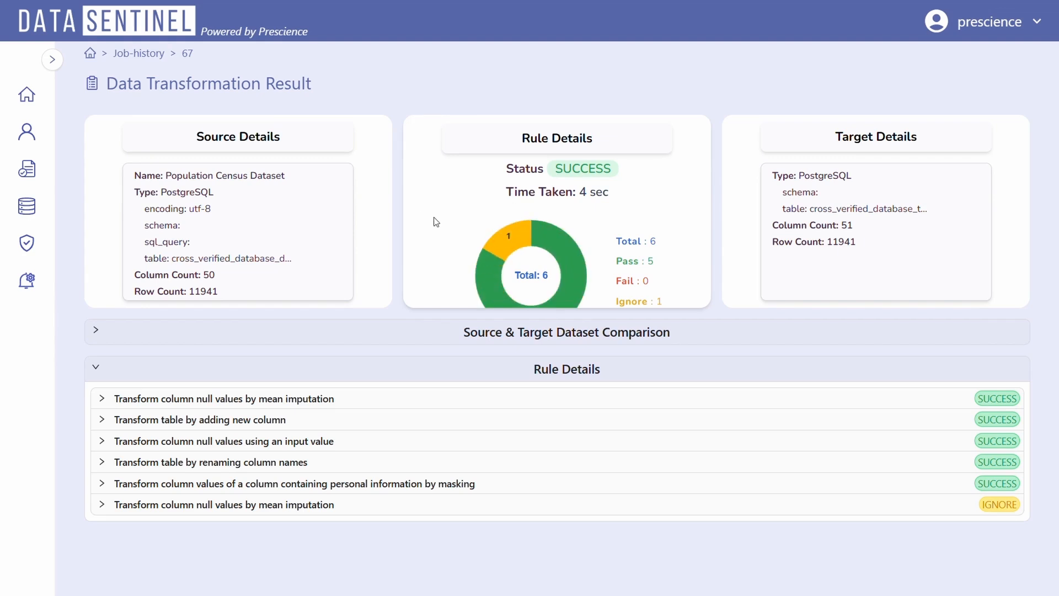
- Examine the rule summary and the details of both mean imputation rules in the transformation result, and return to the home dashboard
mouse_move(557, 238)
click(353, 505)
scroll(353, 505, down, 2)
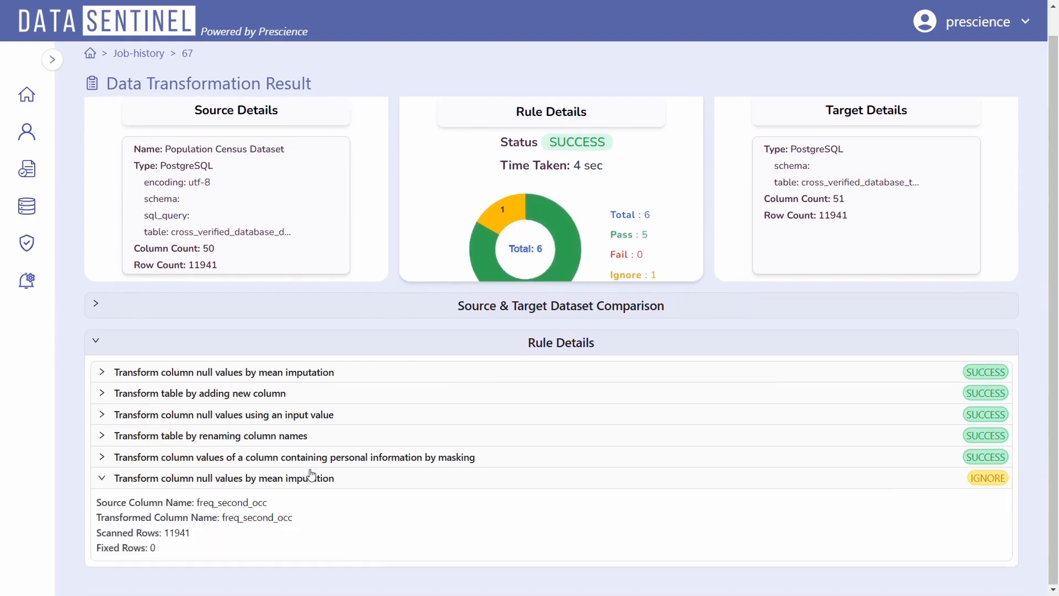
click(302, 372)
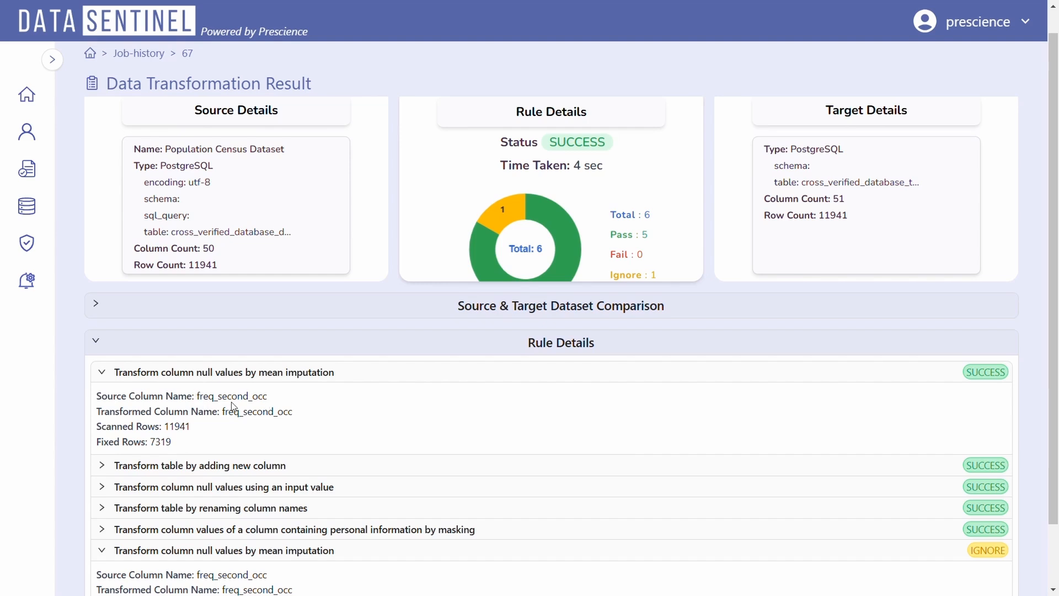
scroll(255, 410, down, 2)
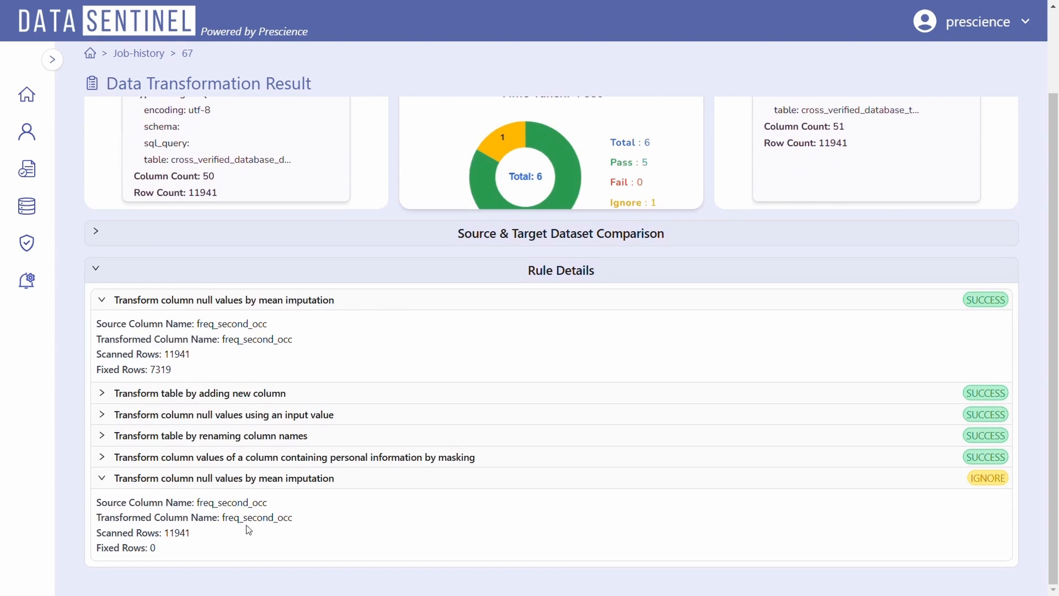
click(29, 97)
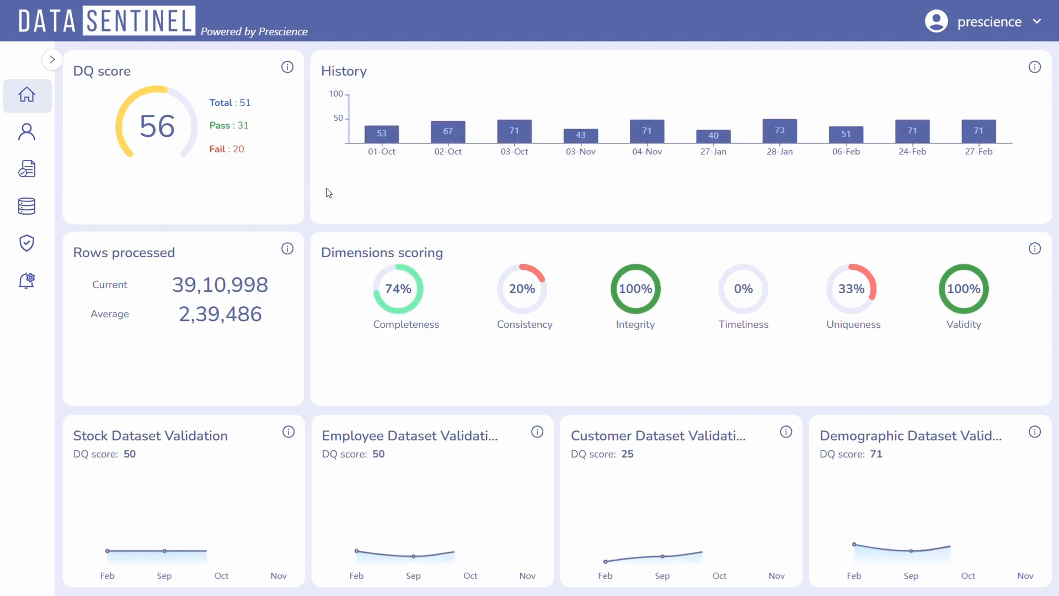